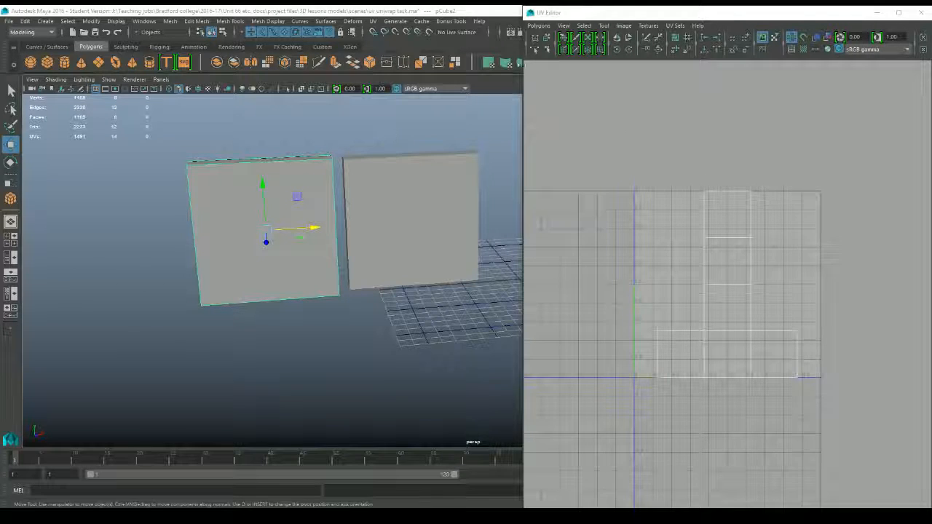
- Select the uppermost square face in the left block's UV layout and examine which side of the model it corresponds to
right_drag(703, 156, 726, 209)
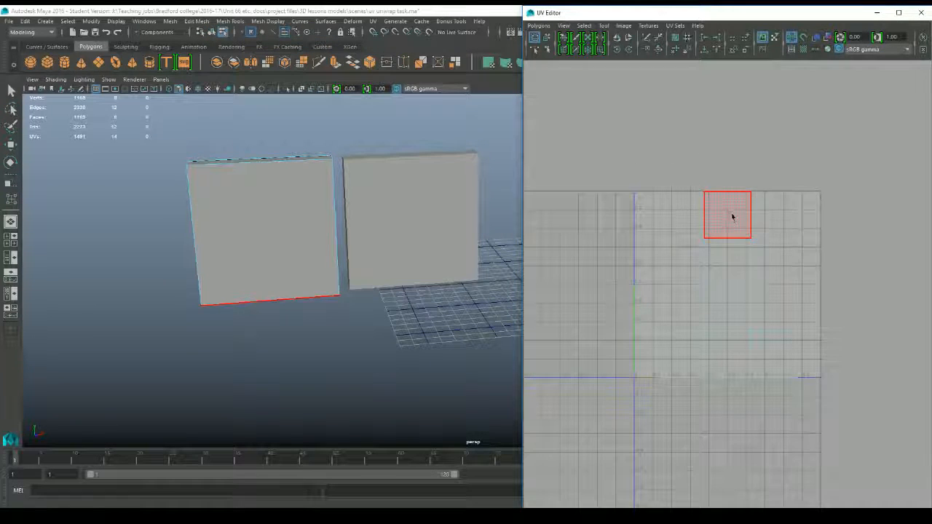
click(731, 213)
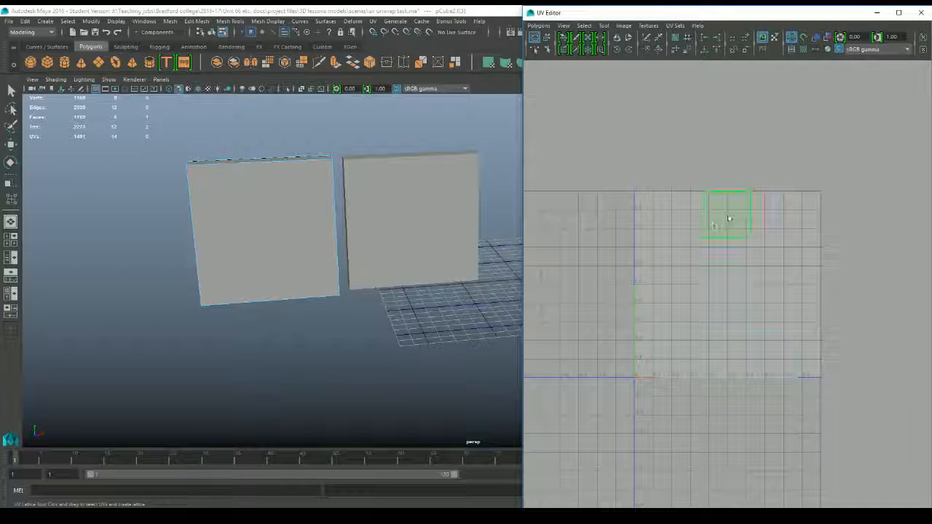
click(692, 233)
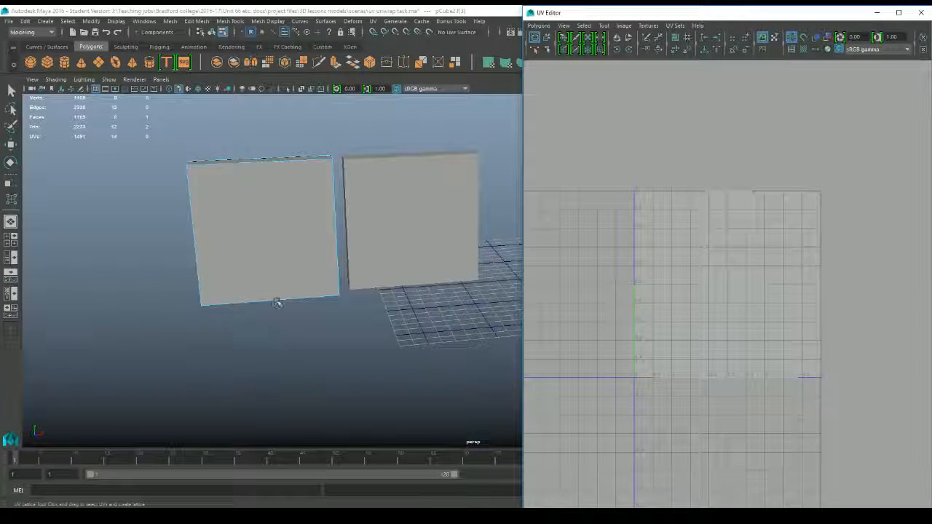
key(f)
alt+drag(374, 354, 287, 263)
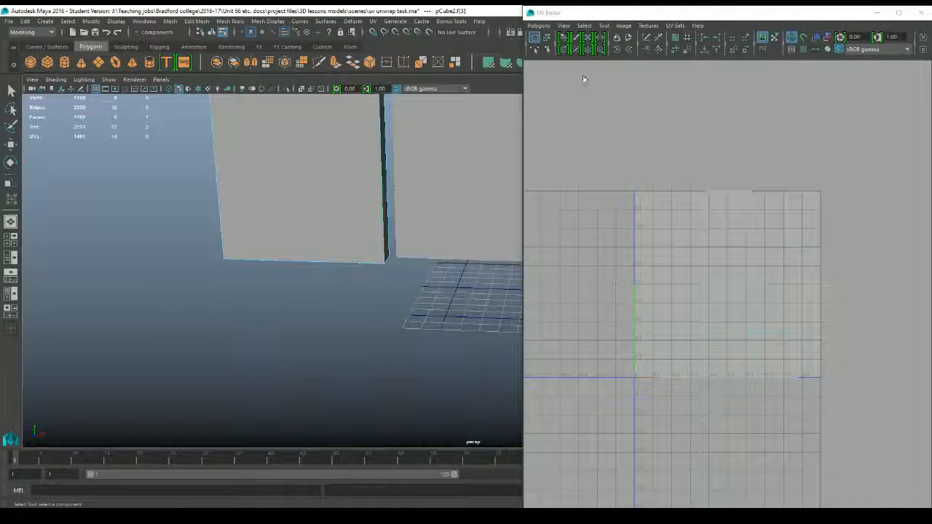
click(546, 38)
alt+drag(280, 191, 237, 197)
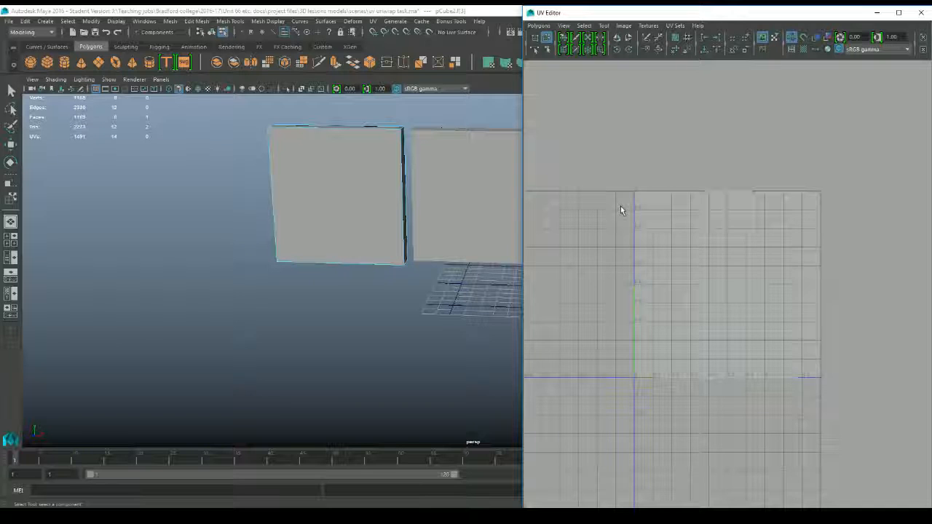
- Delete the left block's front face and turn on shaded display for its UV shells
click(344, 218)
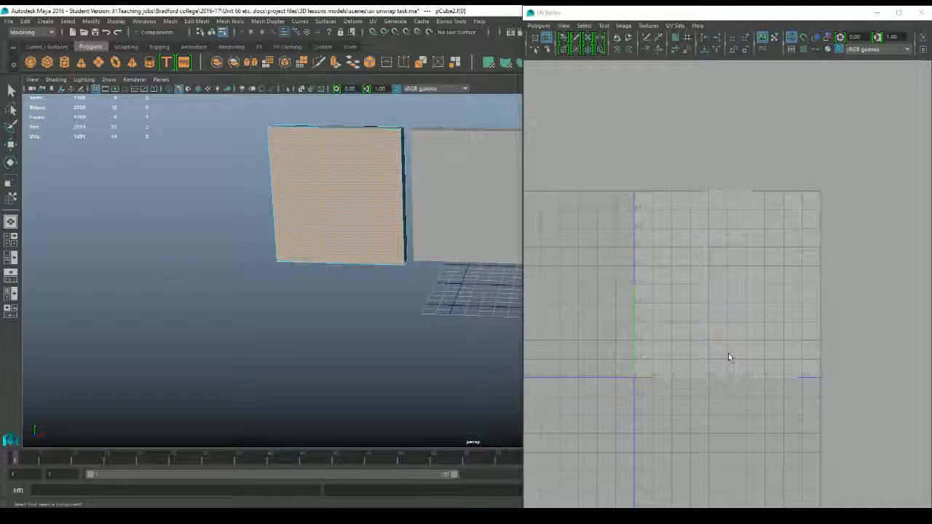
click(329, 272)
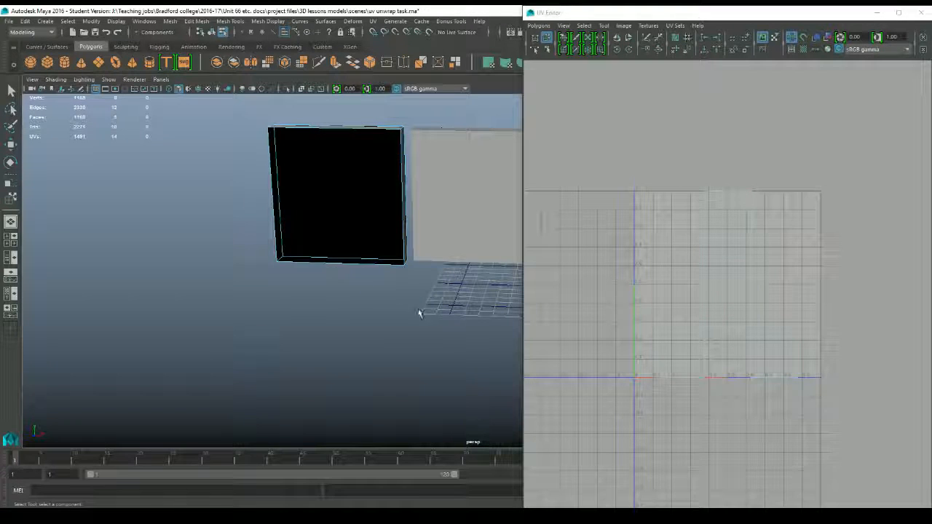
click(815, 38)
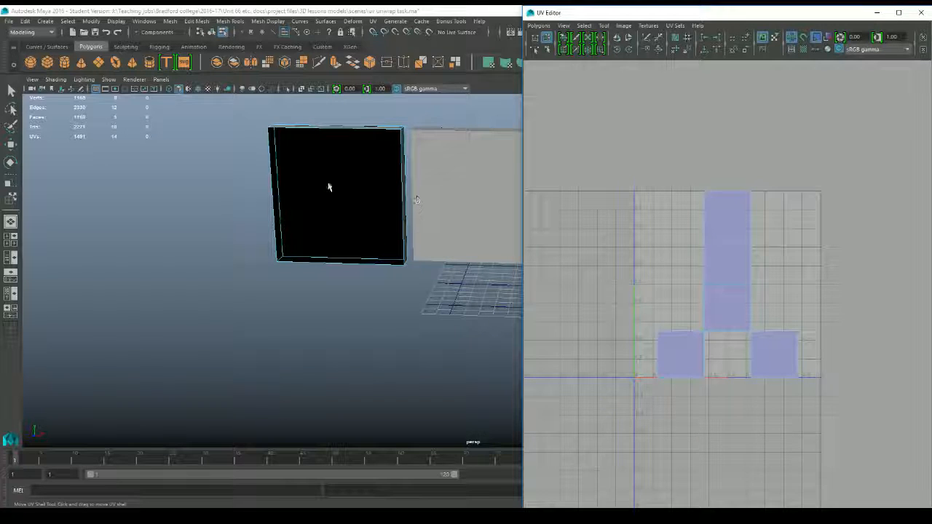
- Undo the face deletion on the left block and select its front face again
click(375, 189)
key(ctrl+z)
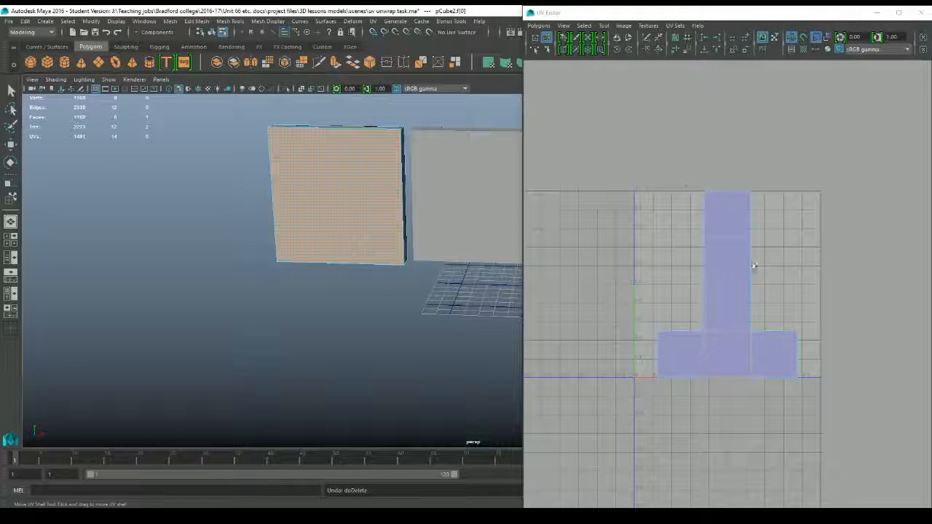
key(q)
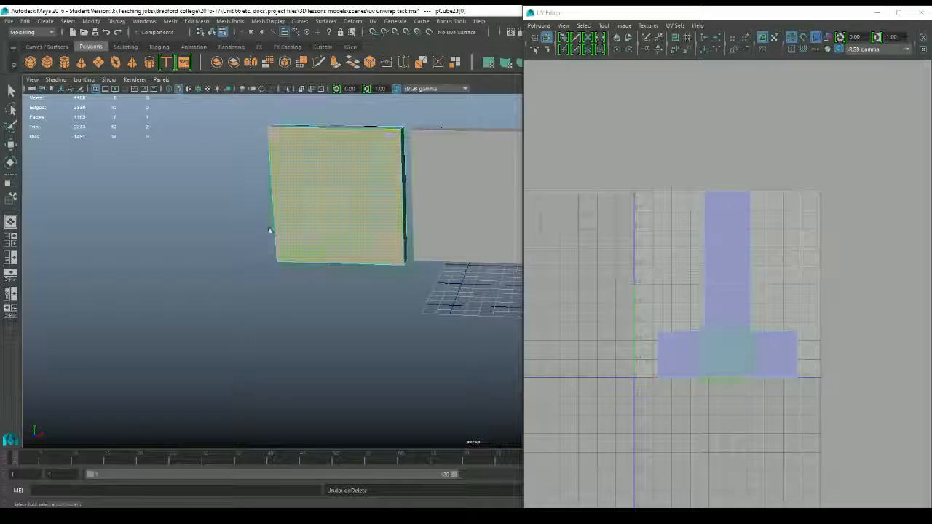
click(342, 161)
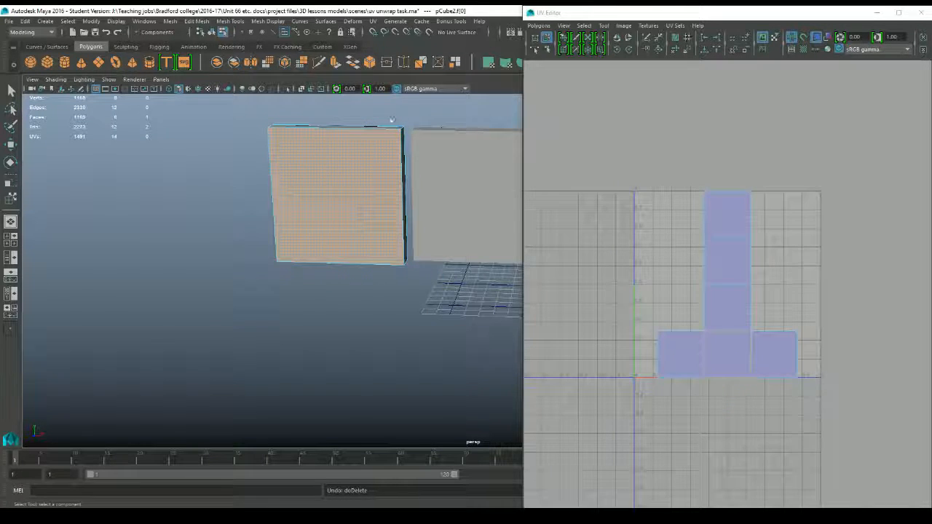
- Create a small polygon cube in front of the two blocks and return to object selection mode
click(47, 61)
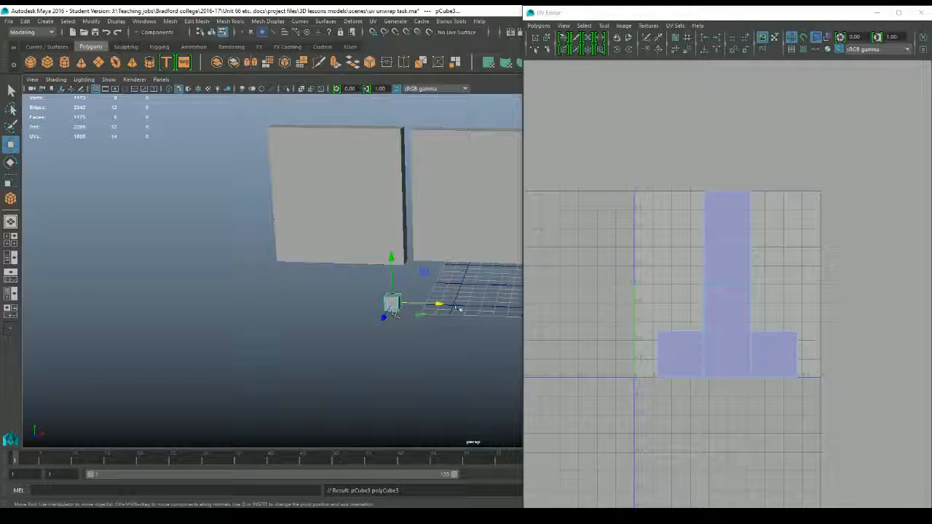
click(350, 201)
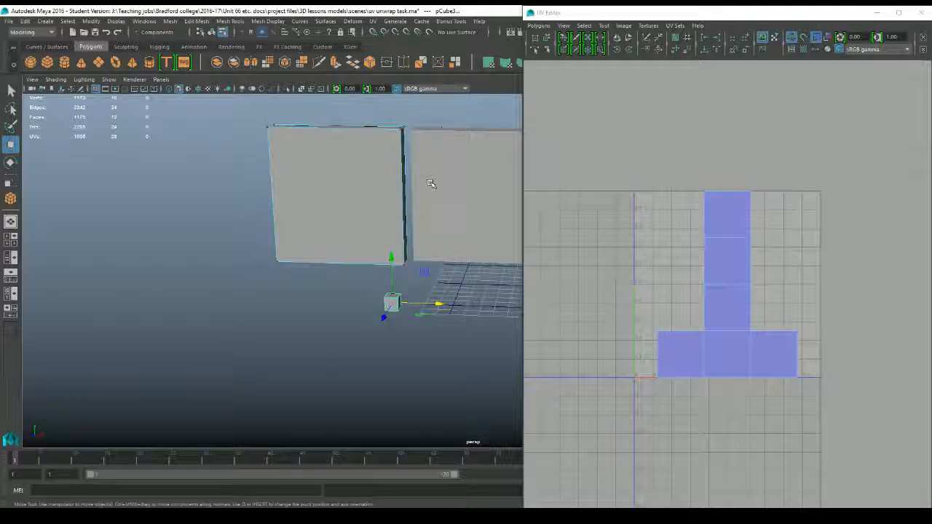
right_drag(372, 148, 310, 166)
key(q)
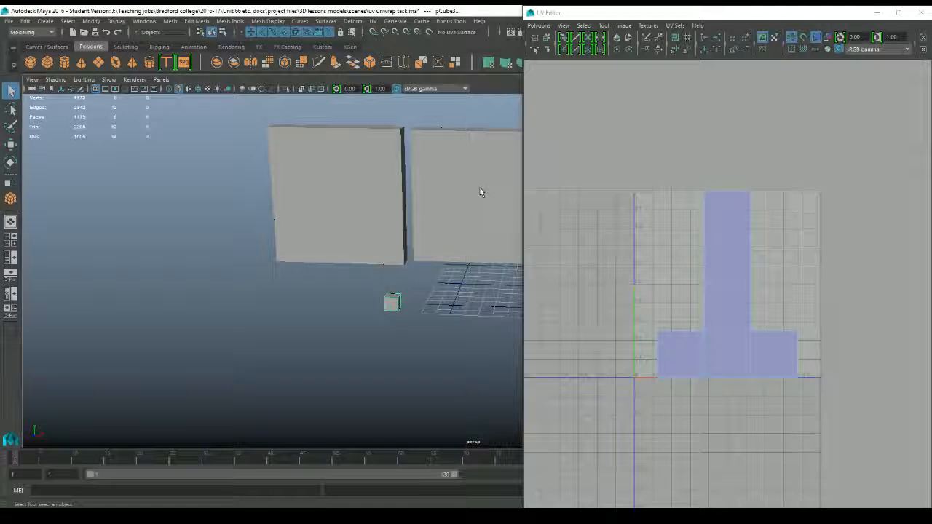
- Examine the UV layout of the left block and then that of the right block with three vertical divisions
click(368, 189)
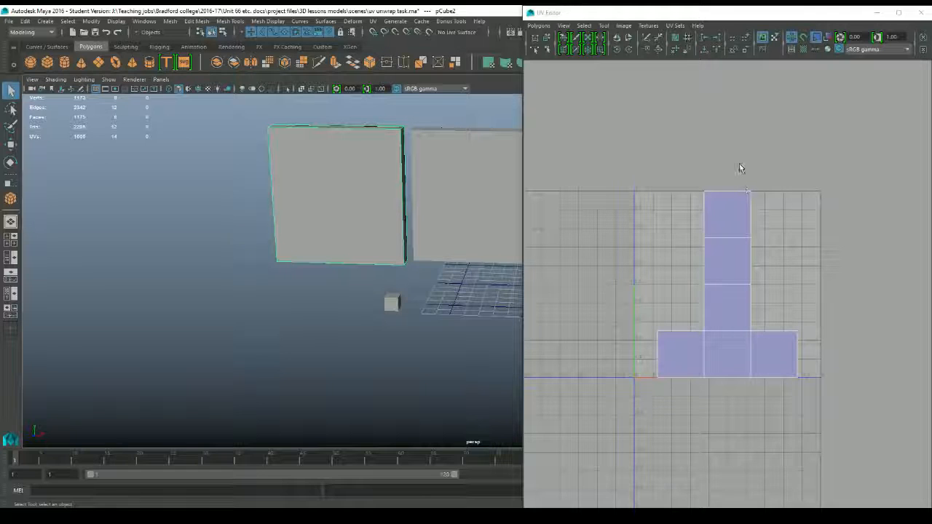
click(489, 198)
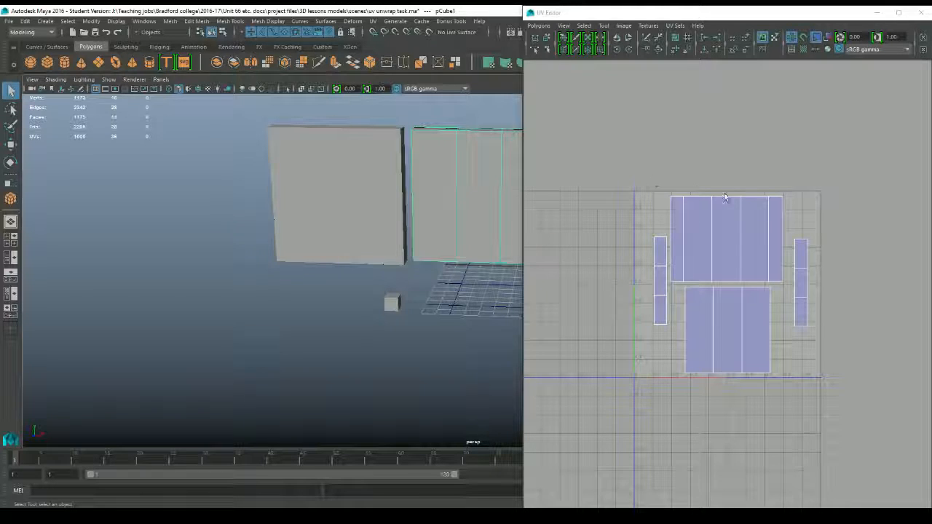
scroll(737, 243, down, 1)
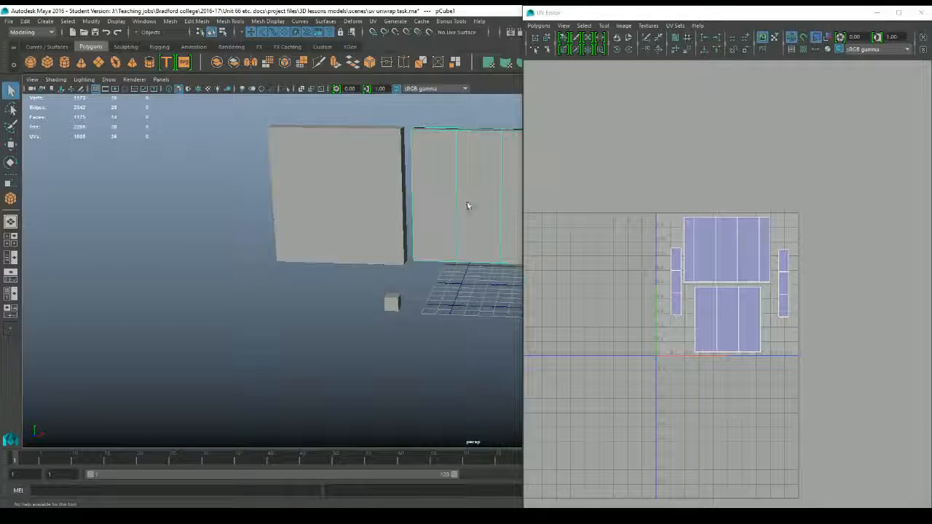
scroll(468, 202, down, 1)
alt+middle_drag(478, 220, 417, 232)
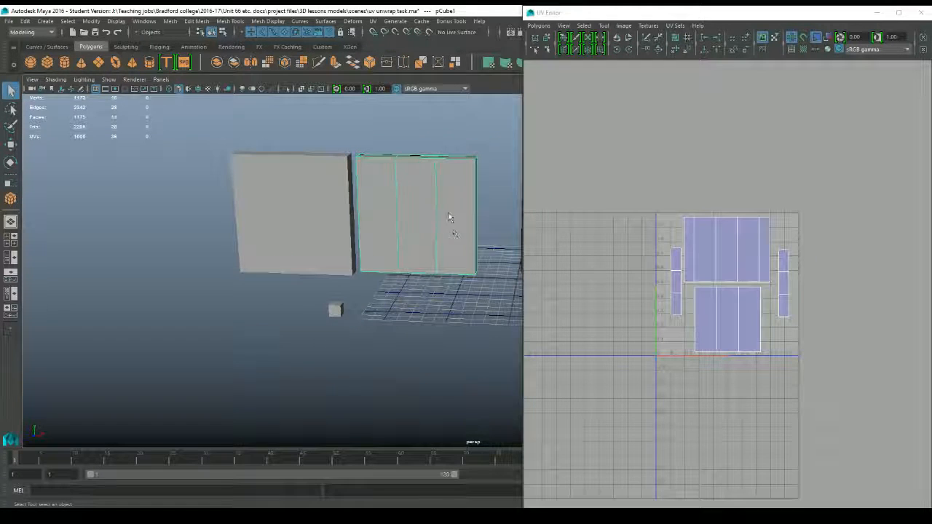
scroll(450, 215, up, 1)
scroll(393, 196, up, 2)
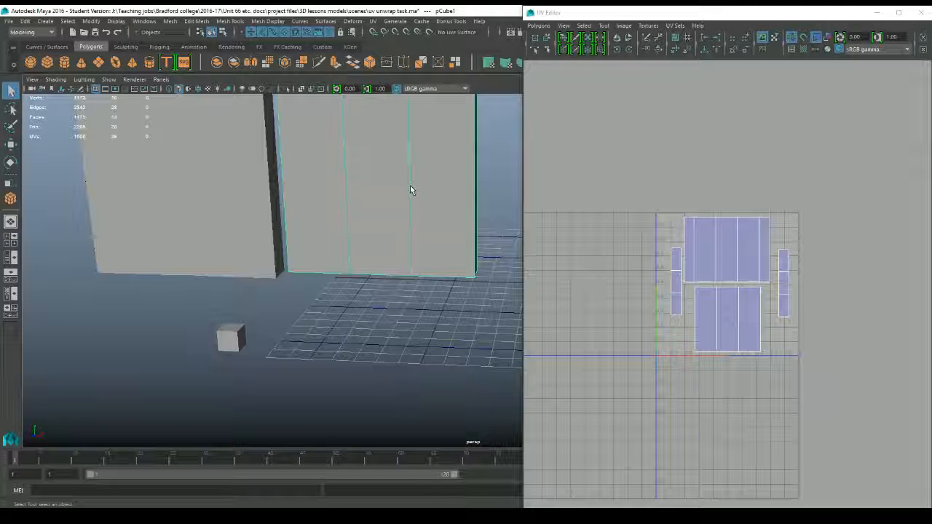
scroll(389, 189, down, 5)
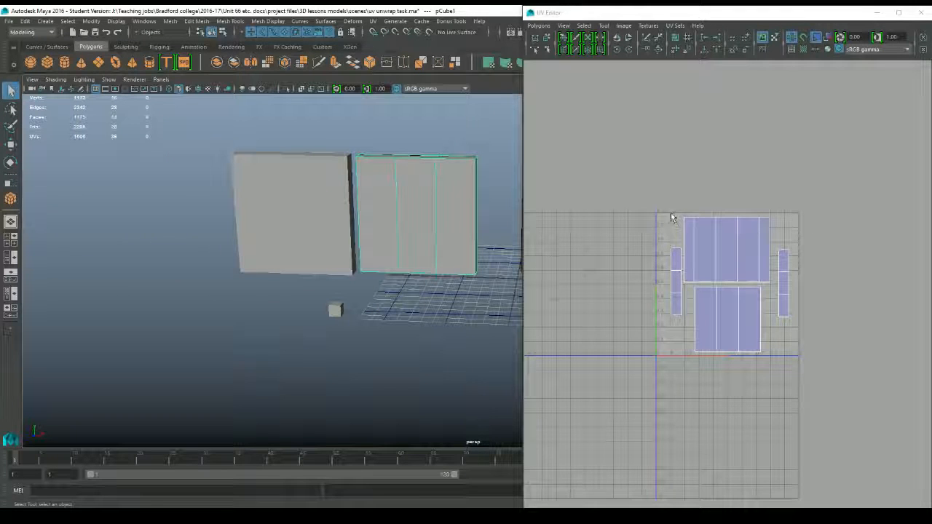
- Compare the right block's UV layout with shell shading turned off and on again, framed in the UV Editor
click(807, 153)
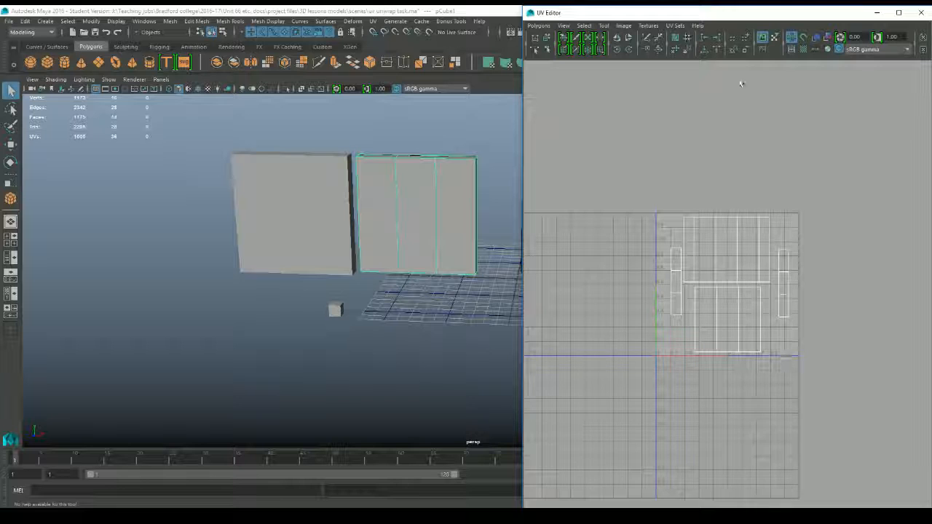
click(816, 36)
key(f)
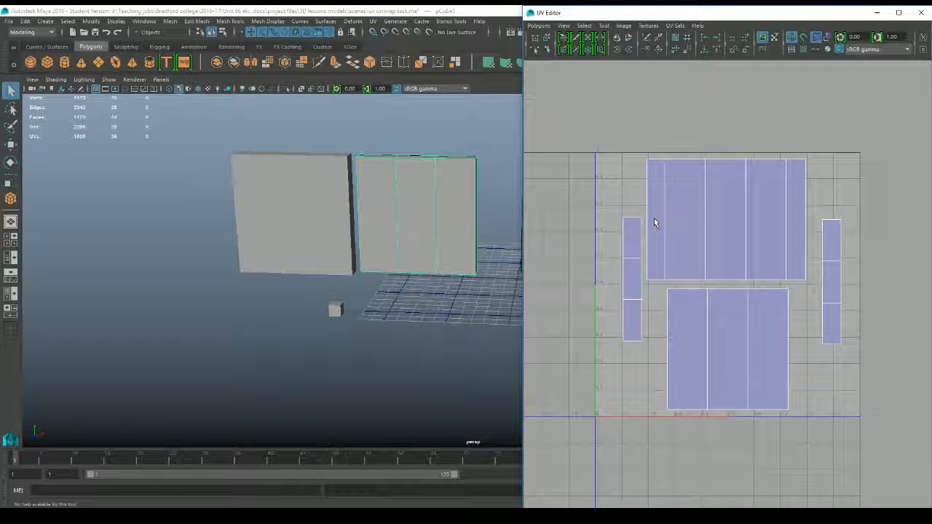
- Try moving the right block's upper UV shell upward past the edge of the UV square with the Move UV Shell tool
click(547, 37)
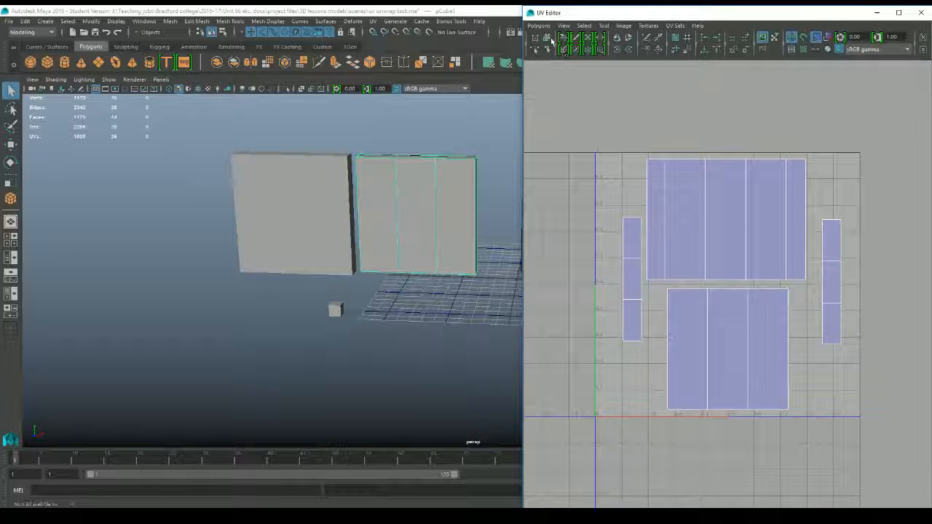
click(712, 258)
click(396, 192)
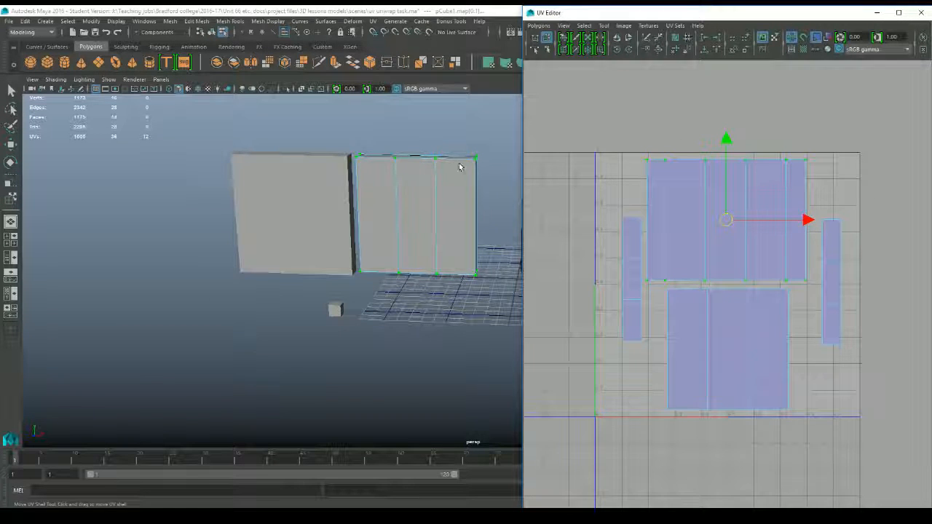
drag(732, 231, 727, 195)
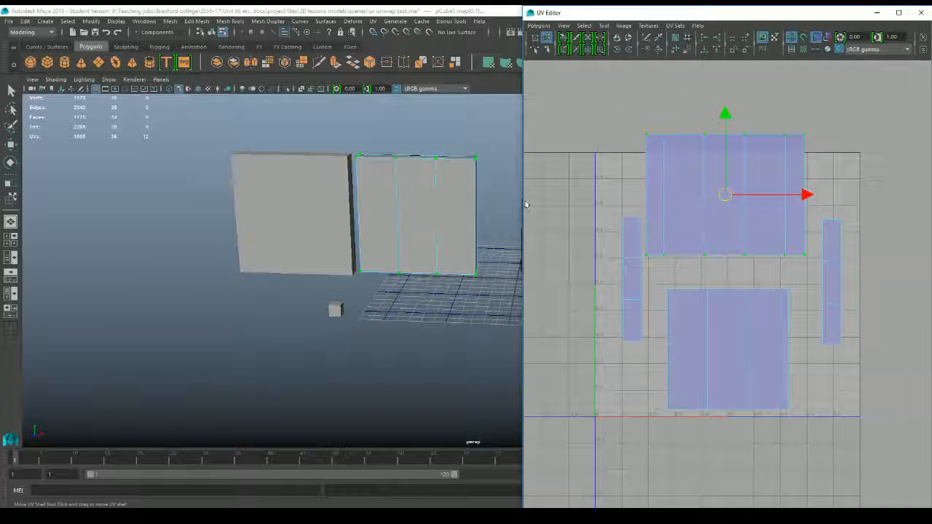
mouse_move(478, 236)
alt+mouse_down()
mouse_move(467, 249)
mouse_move(477, 225)
alt+mouse_up()
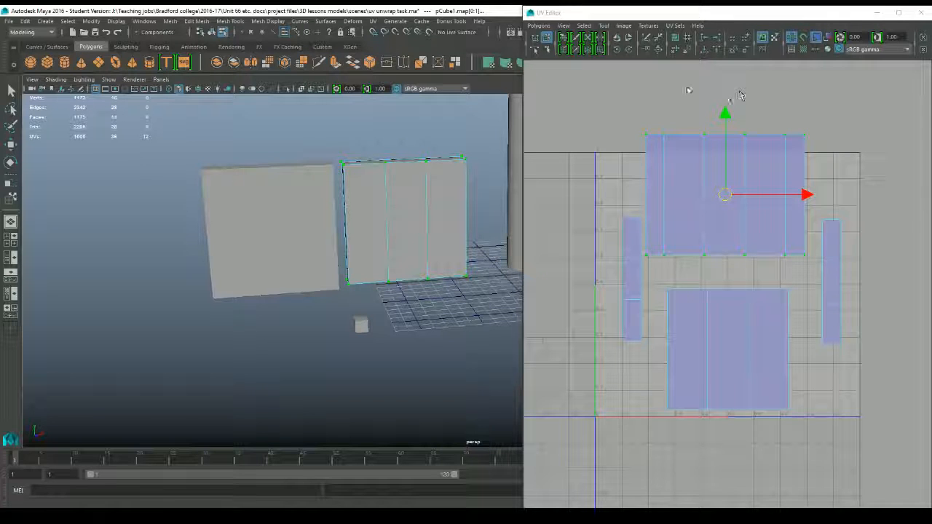
- Undo the upward move of the right block's upper UV shell
click(372, 21)
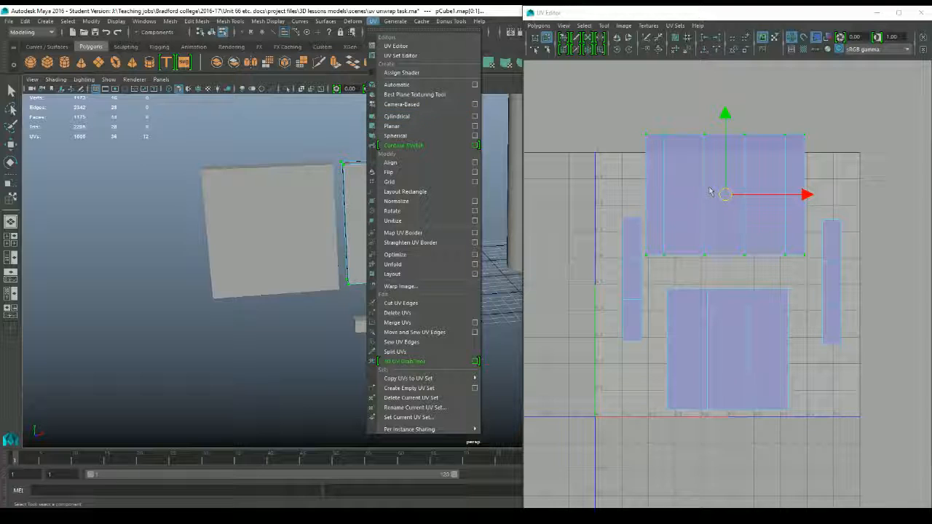
click(630, 150)
key(ctrl+z)
key(ctrl+z)
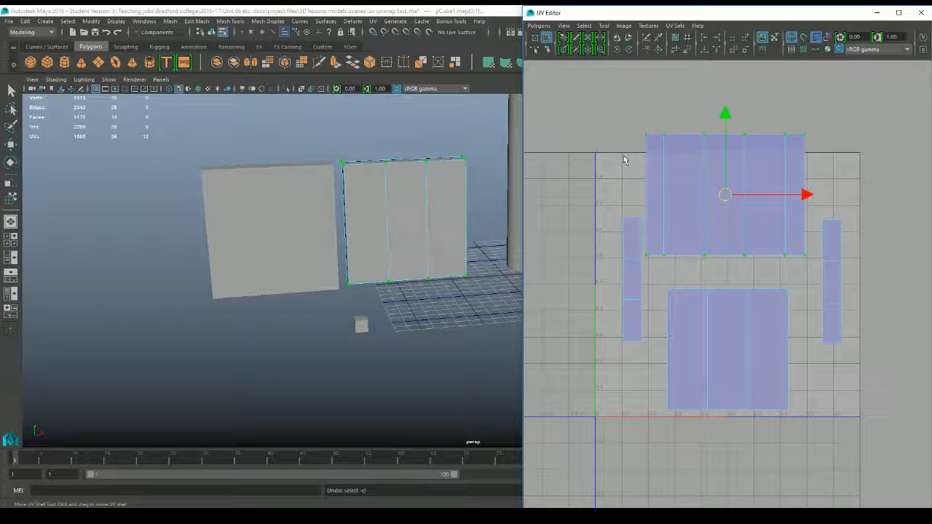
scroll(631, 203, down, 3)
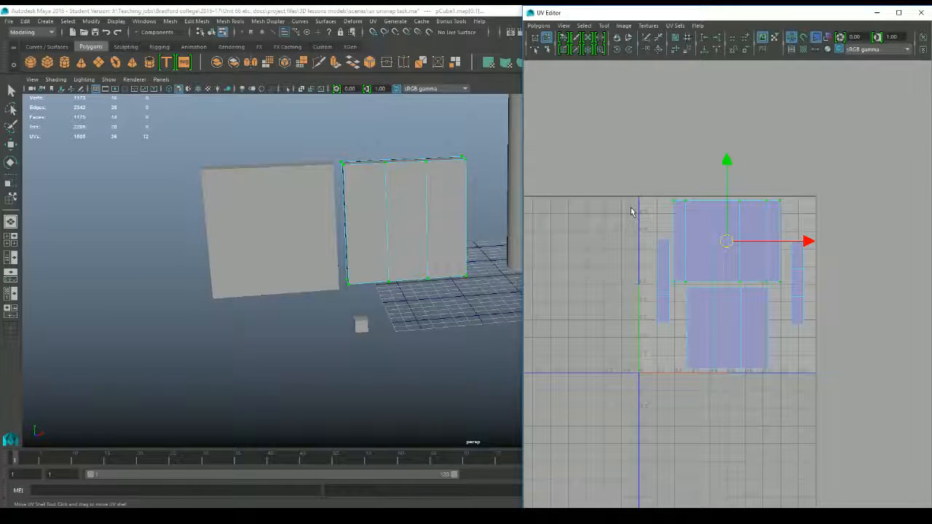
scroll(641, 208, down, 2)
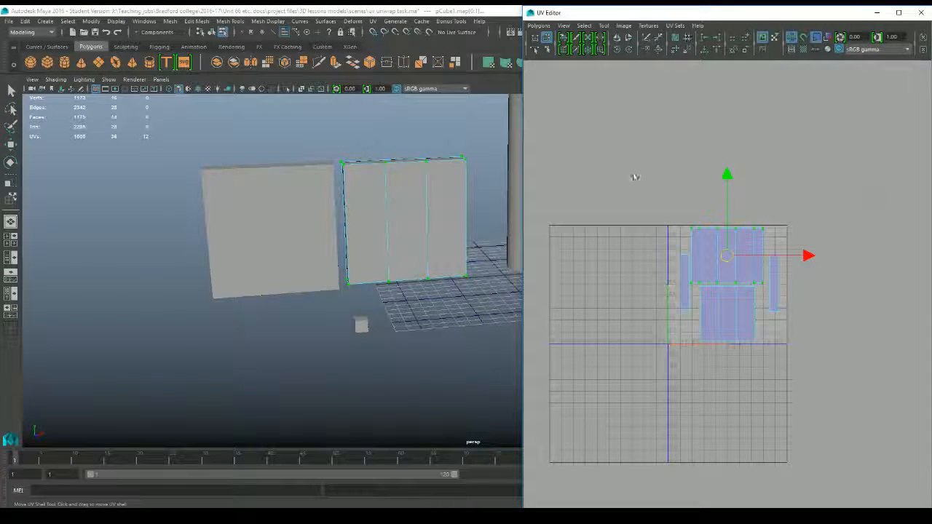
- Try enlarging the right block's two large UV shells and moving them outside the UV square
drag(735, 260, 755, 233)
key(r)
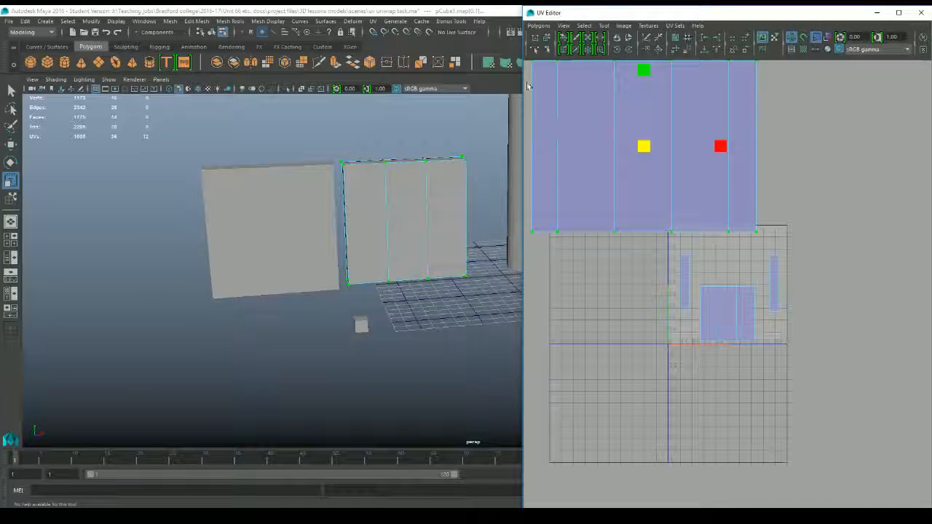
click(743, 314)
drag(728, 314, 899, 240)
key(w)
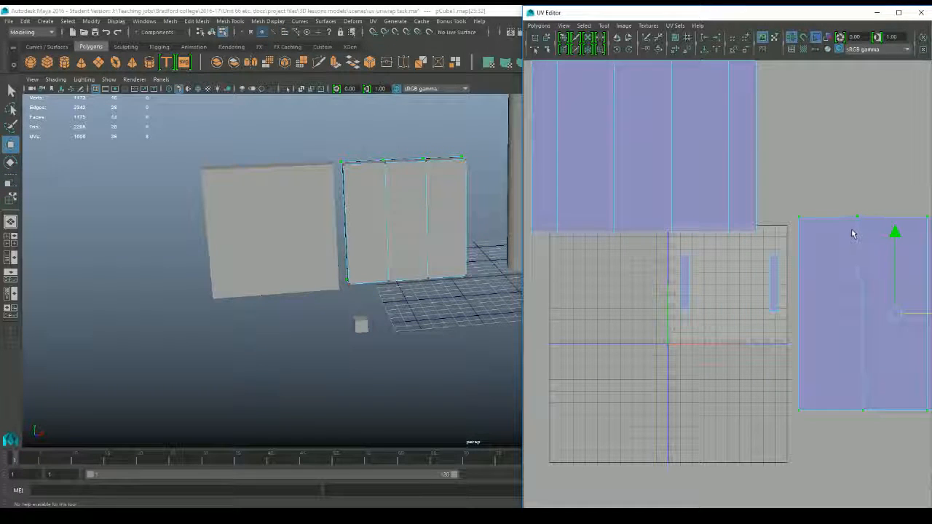
- Undo the scaling and moving of both large UV shells on the right block
key(ctrl+z)
key(ctrl+z)
key(ctrl+z)
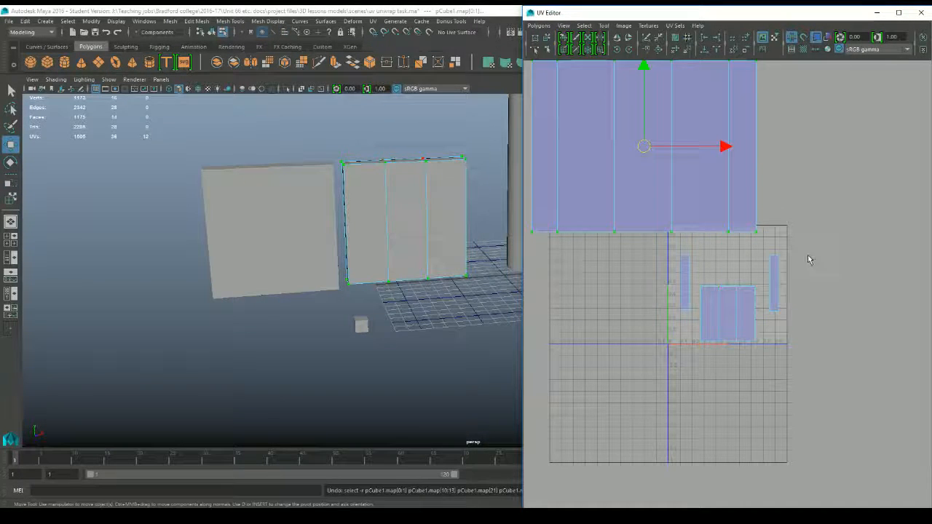
key(ctrl+z)
key(ctrl+z)
scroll(732, 270, up, 4)
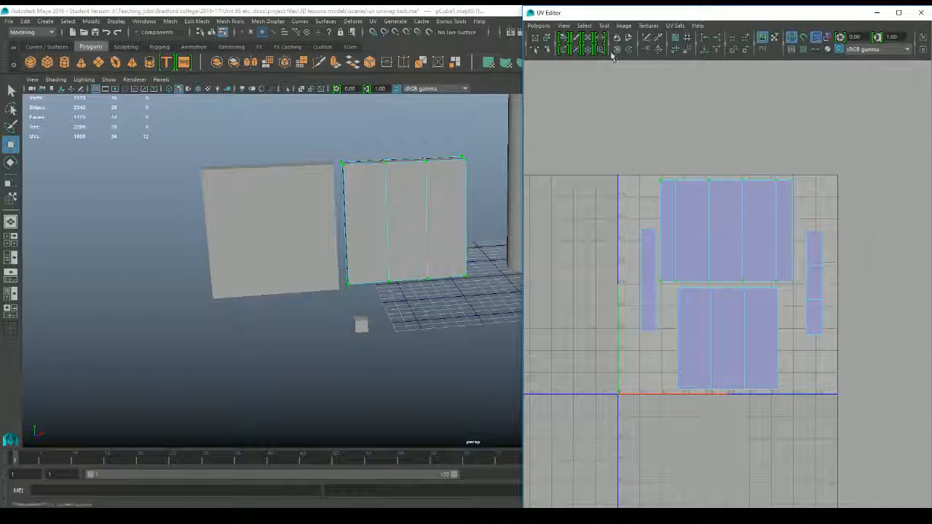
- Review the available UV commands, from UV Snapshot to the Planar projection, with the right block's UVs deselected
click(539, 25)
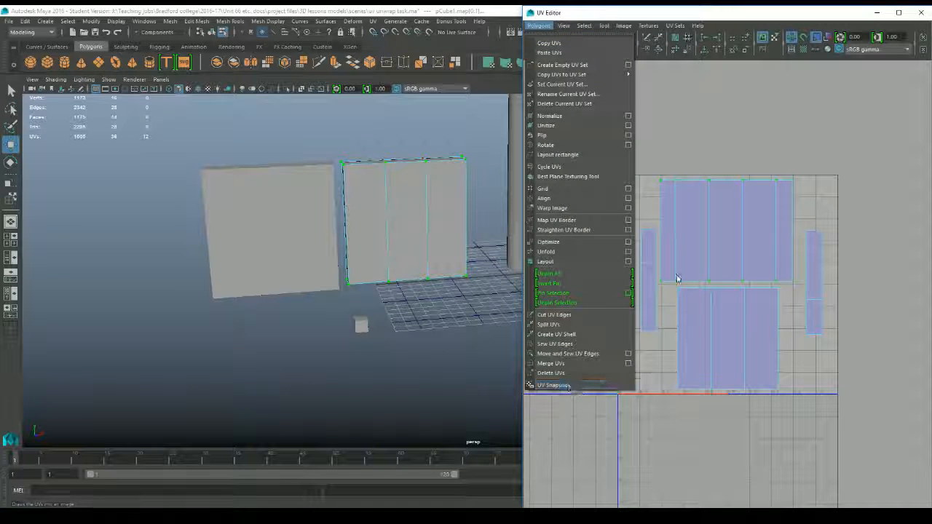
click(694, 128)
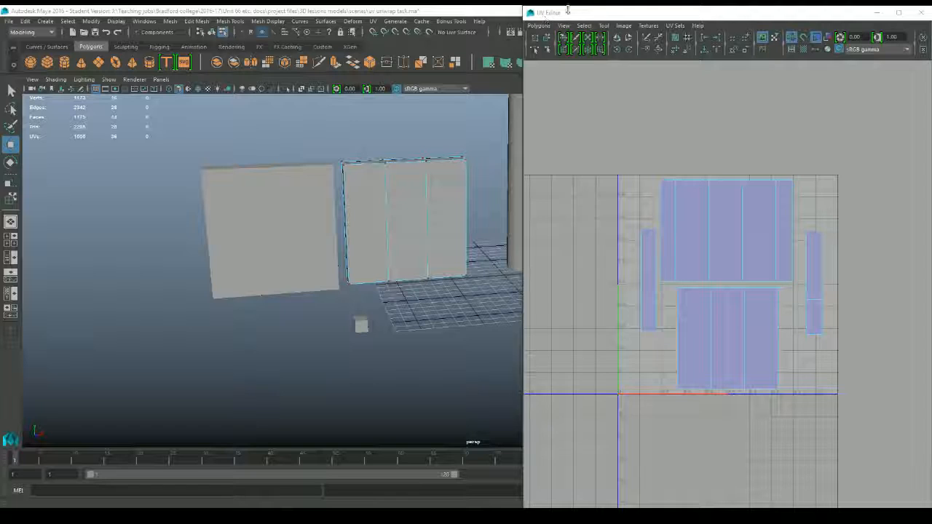
click(373, 20)
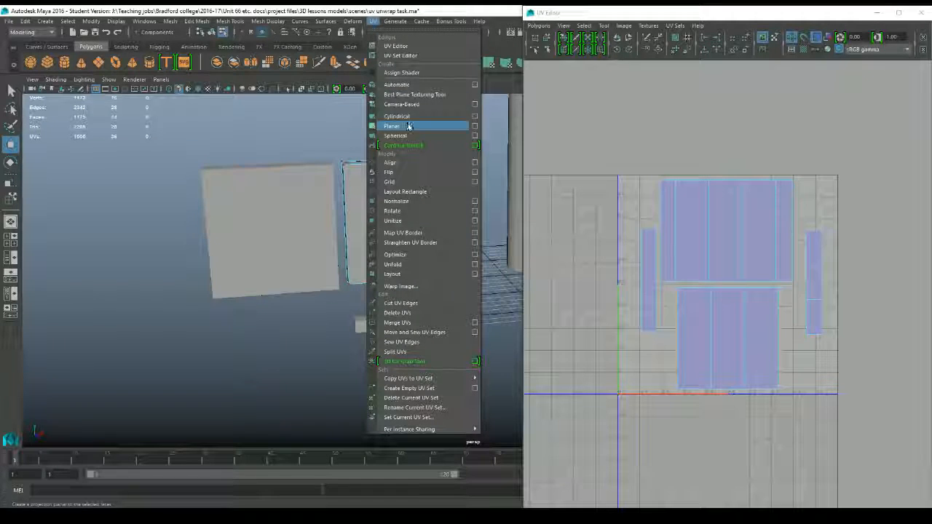